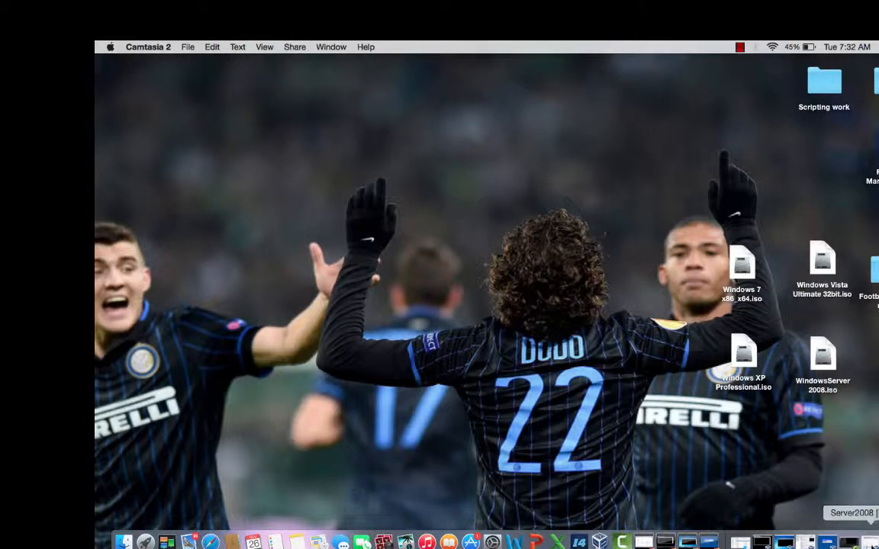
Switch to the running Server2008 virtual machine and start adding a role from Server Manager's Roles Summary.
click(860, 541)
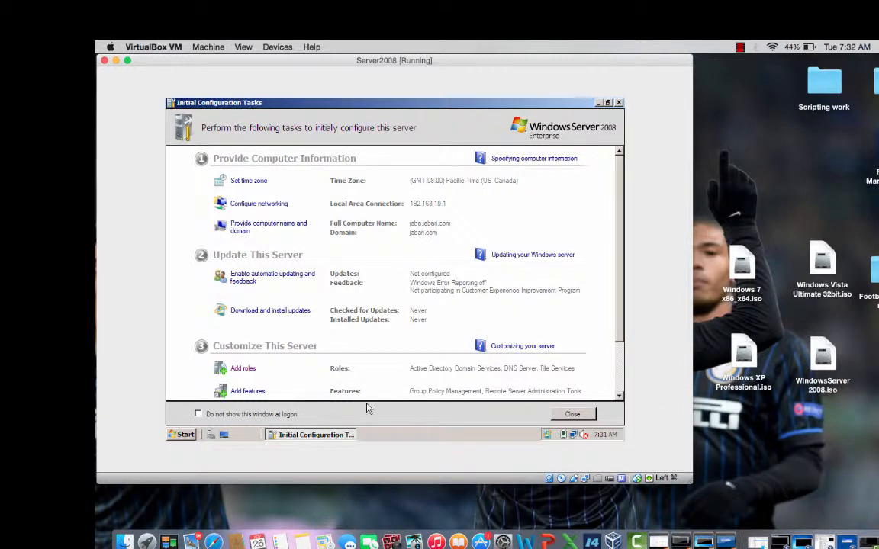
click(186, 434)
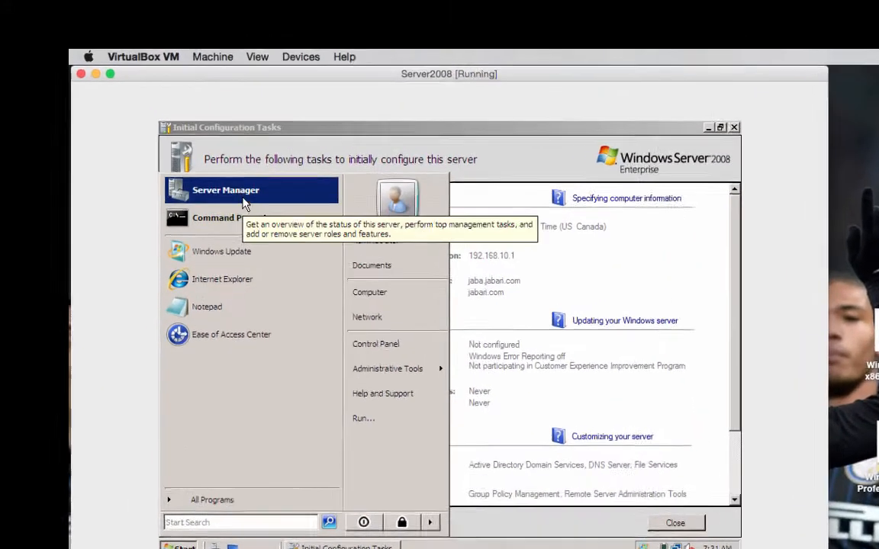
click(232, 160)
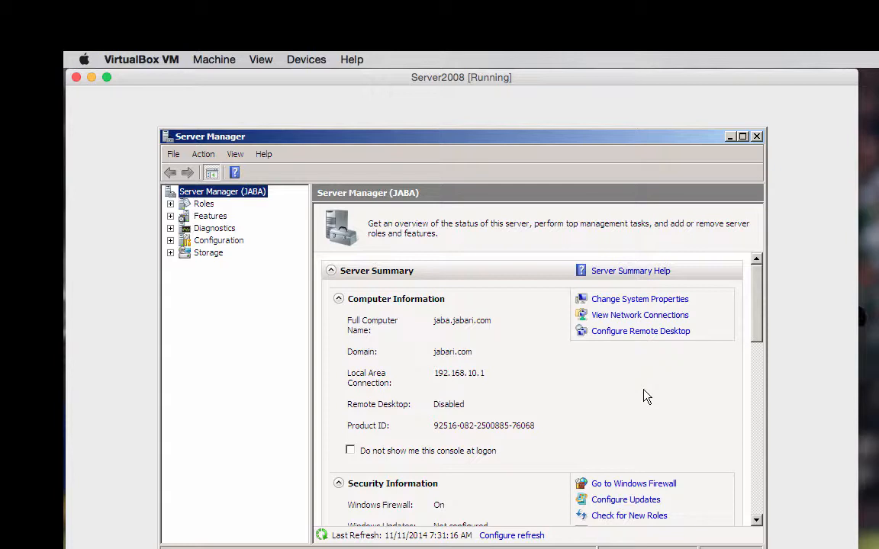
scroll(643, 393, down, 5)
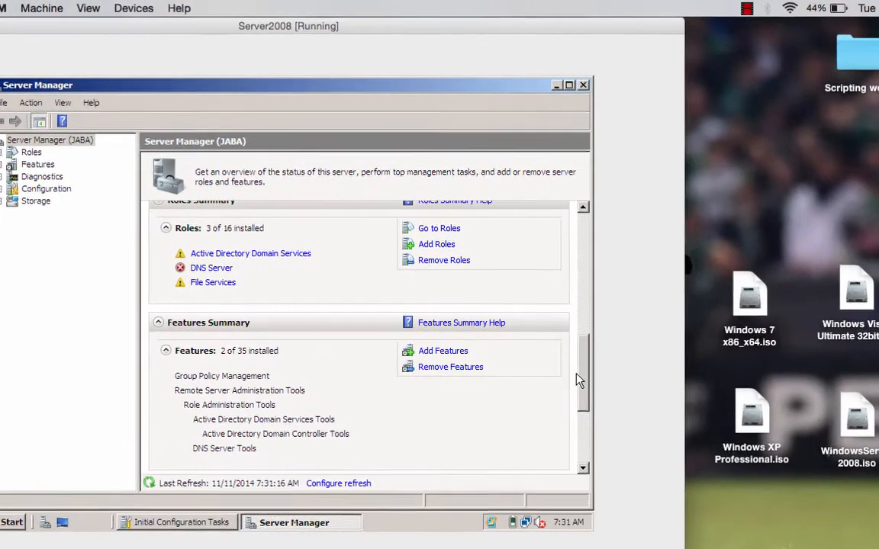
click(436, 245)
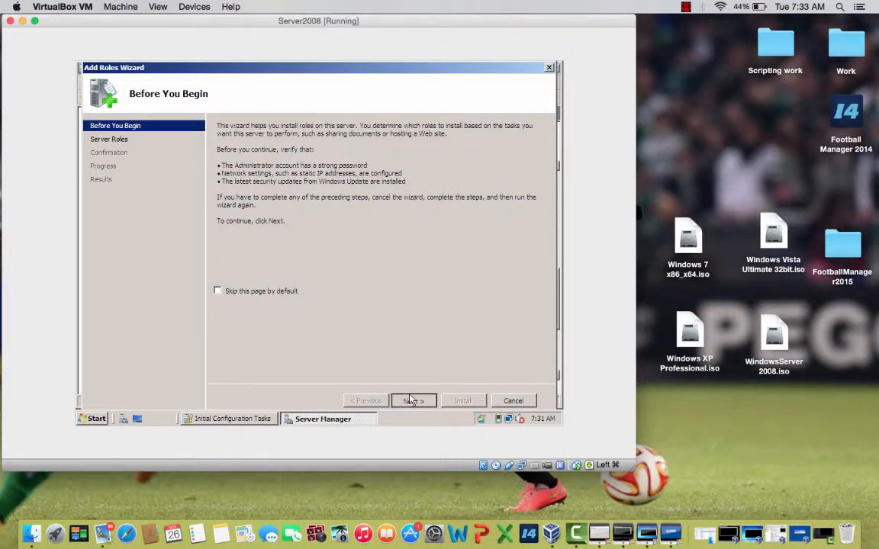
Select the DHCP Server role for installation and continue past its introduction.
click(411, 400)
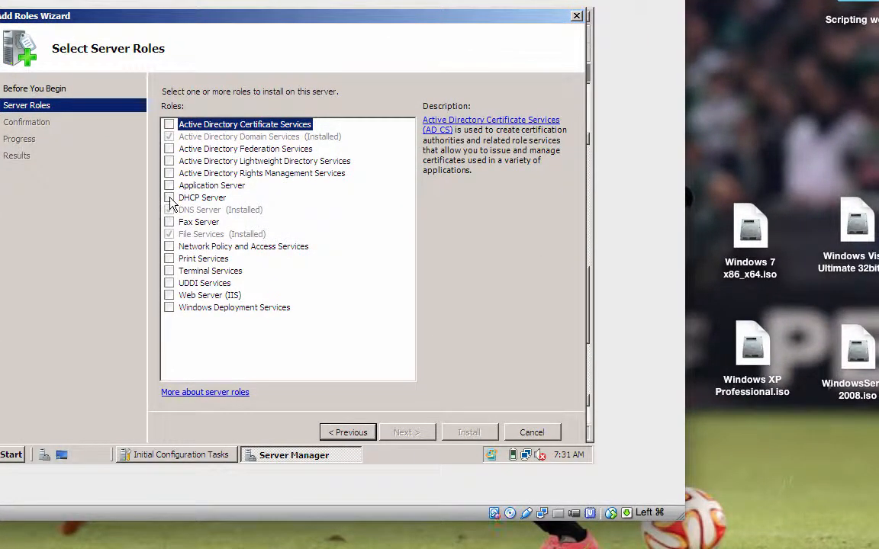
click(169, 197)
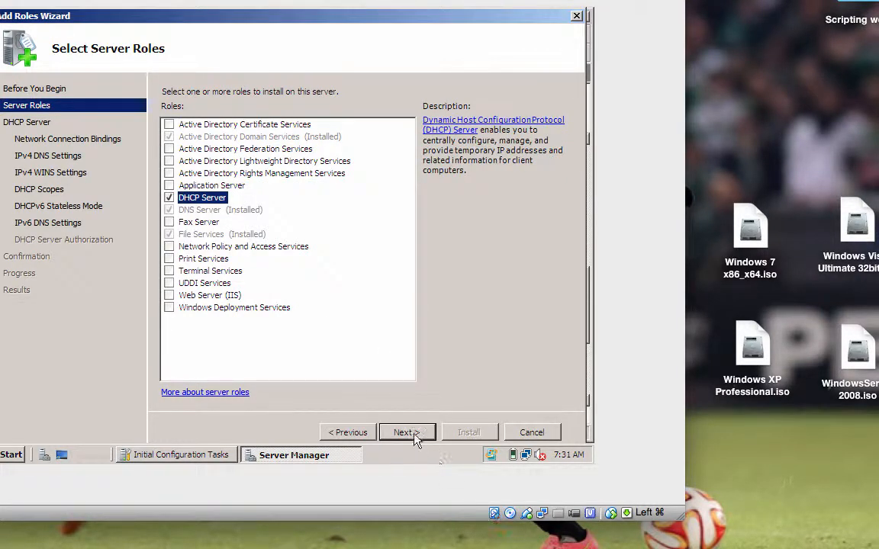
click(408, 434)
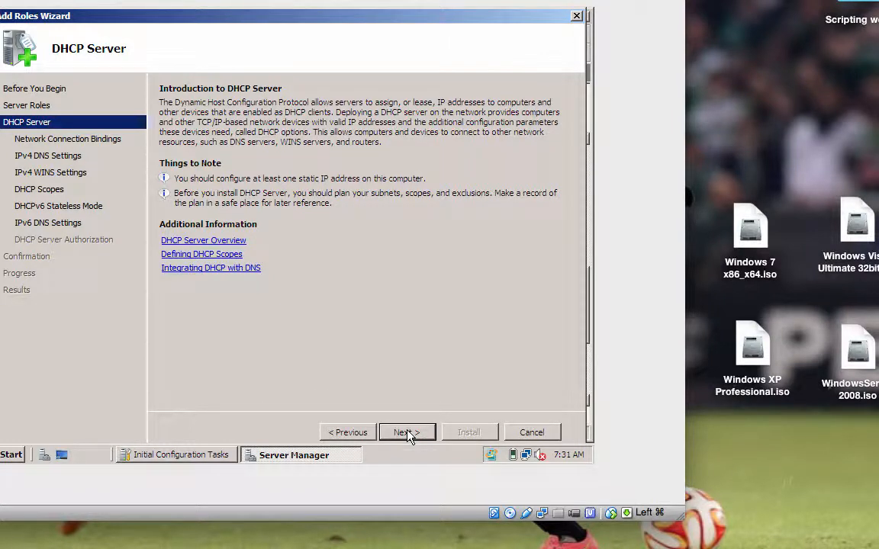
click(408, 433)
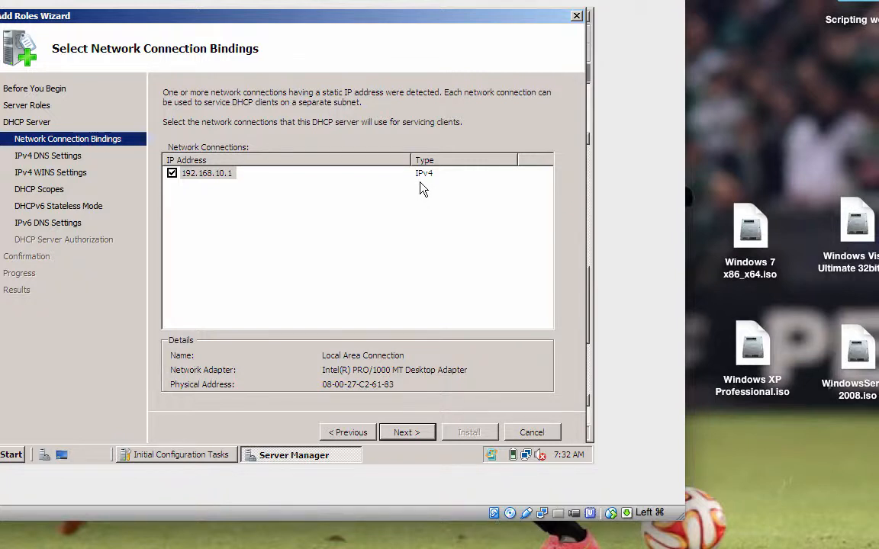
Keep the 192.168.10.1 network connection binding and validate 192.168.10.1 as the preferred IPv4 DNS server.
click(406, 432)
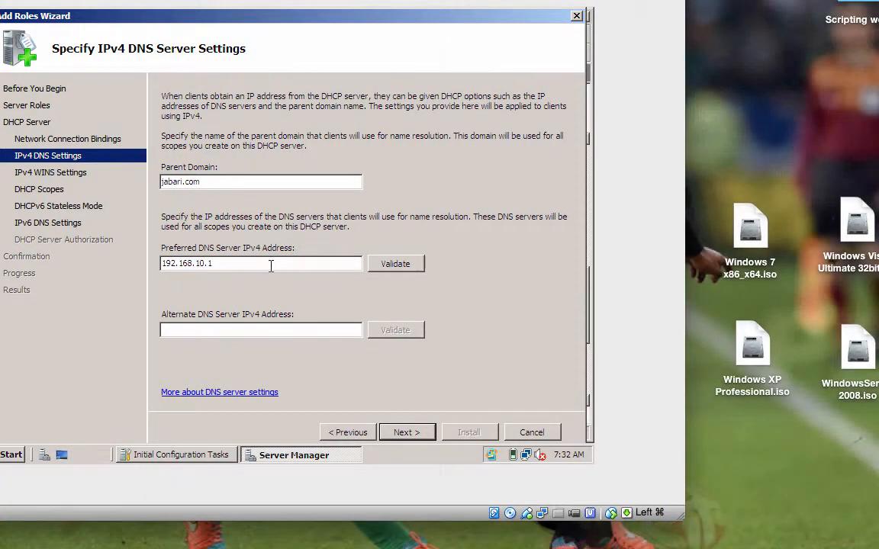
click(390, 264)
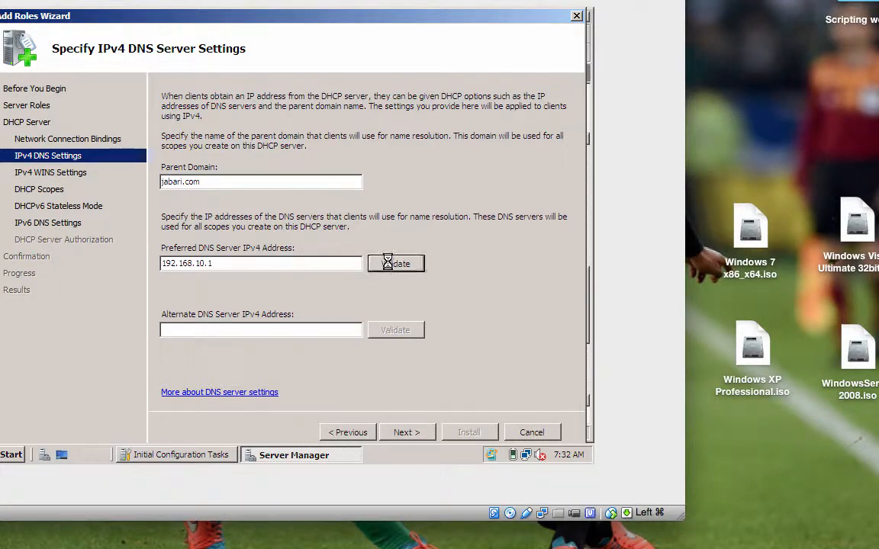
click(409, 433)
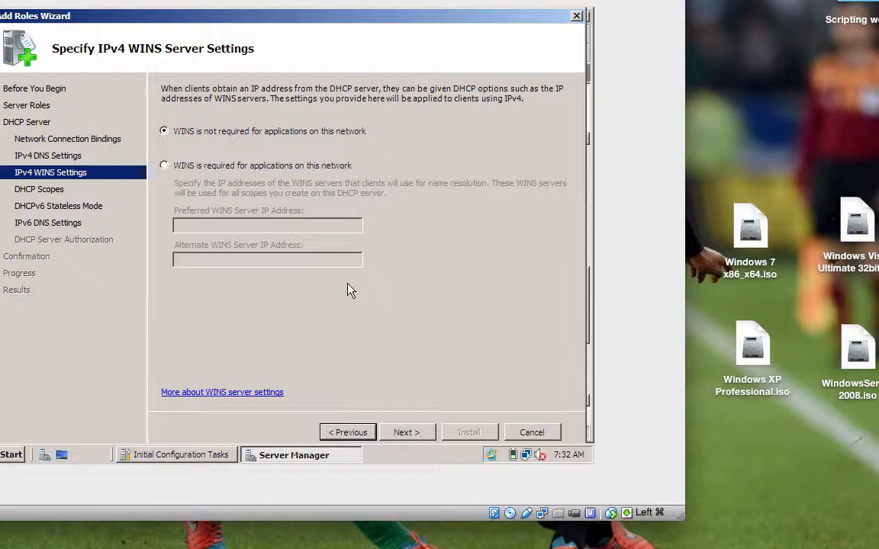
Keep WINS as not required and view the blank Add Scope form, cancelling it without adding a scope.
click(404, 433)
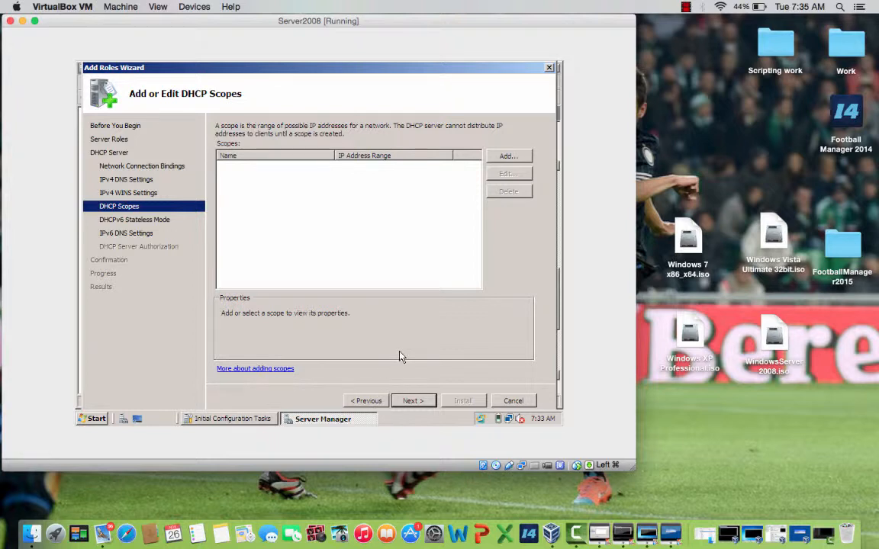
click(507, 158)
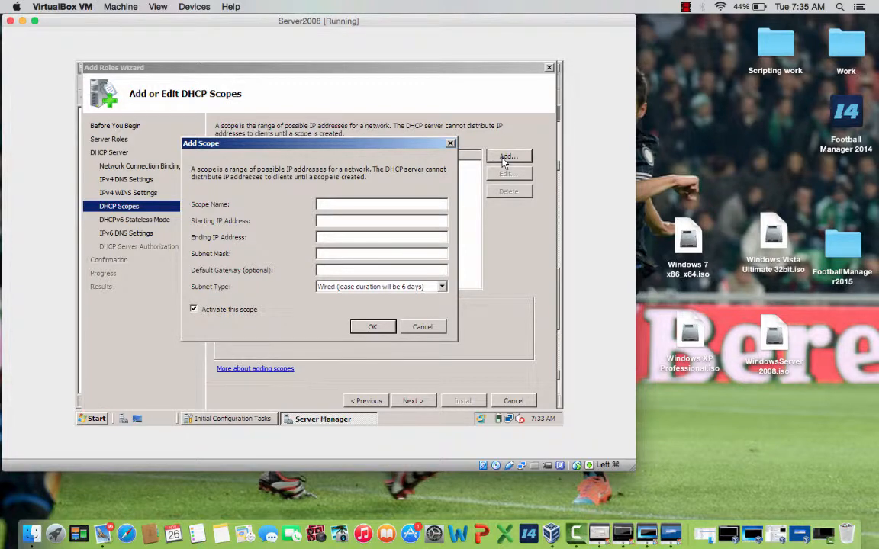
click(423, 328)
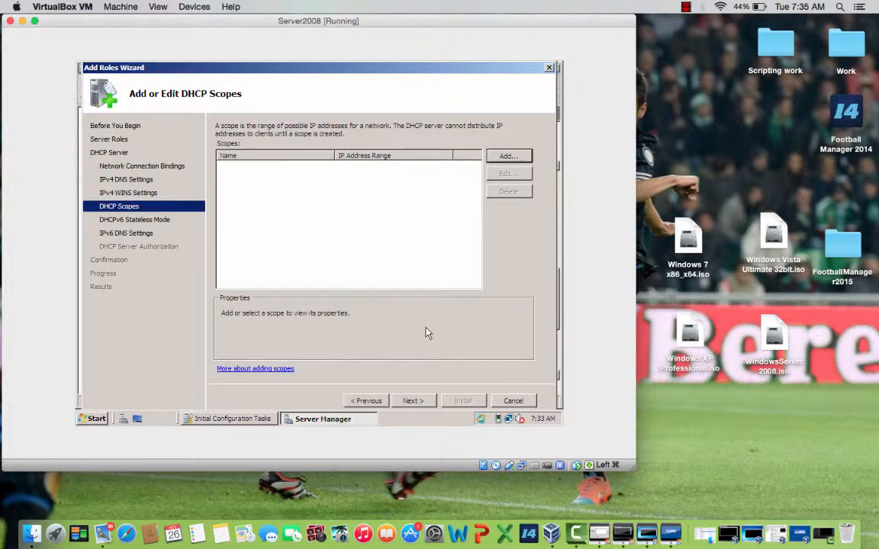
Continue without any DHCP scope and disable DHCPv6 stateless mode for this server.
click(412, 402)
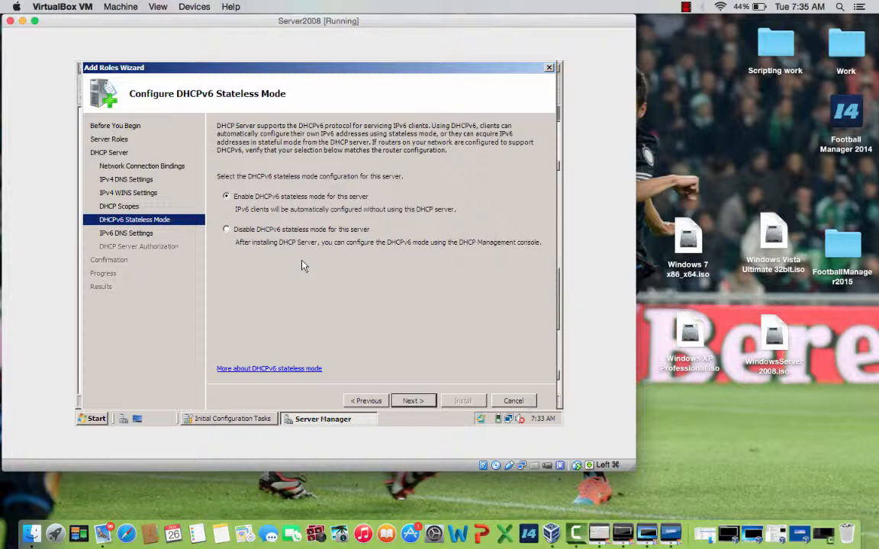
click(227, 229)
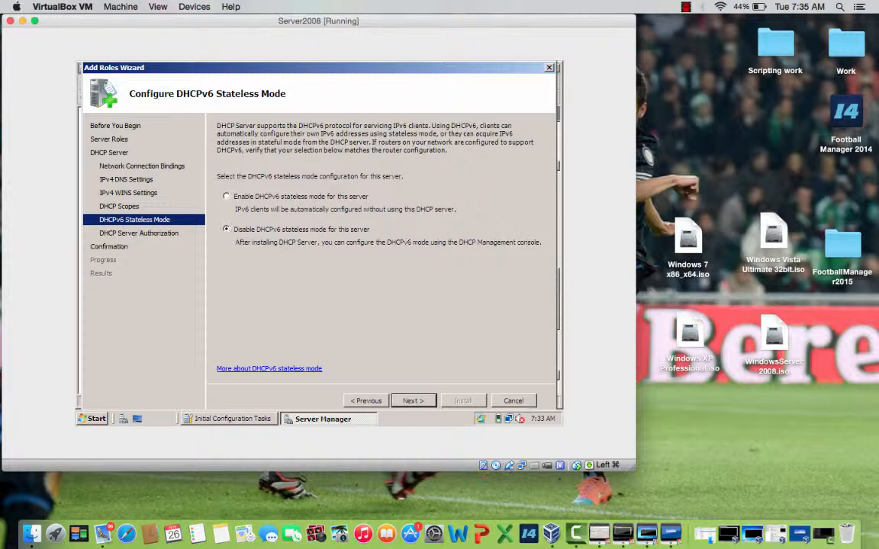
click(413, 401)
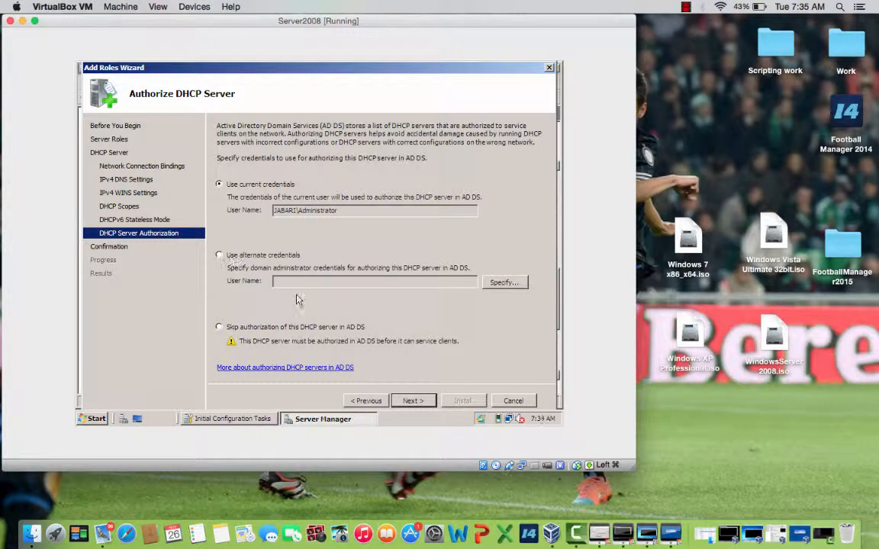
Authorize the DHCP server with the current credentials and install the role, closing the wizard when it finishes.
click(417, 400)
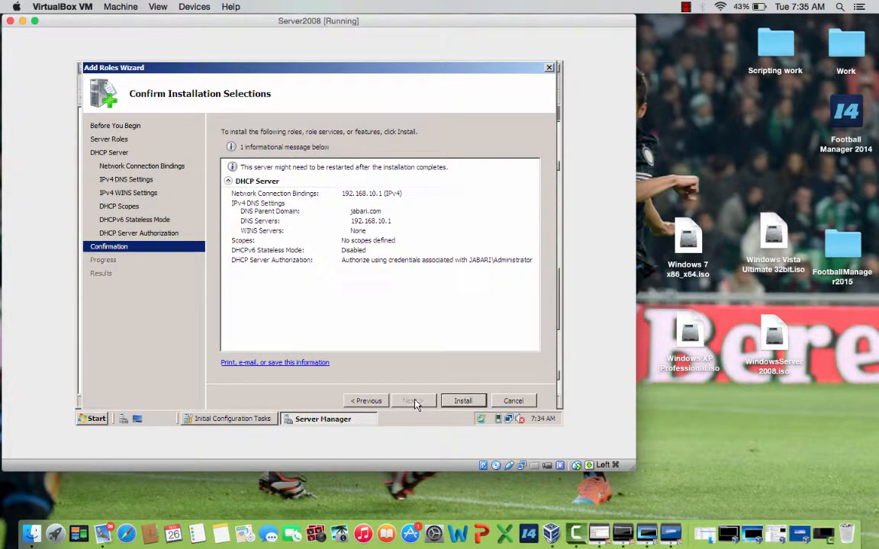
click(458, 405)
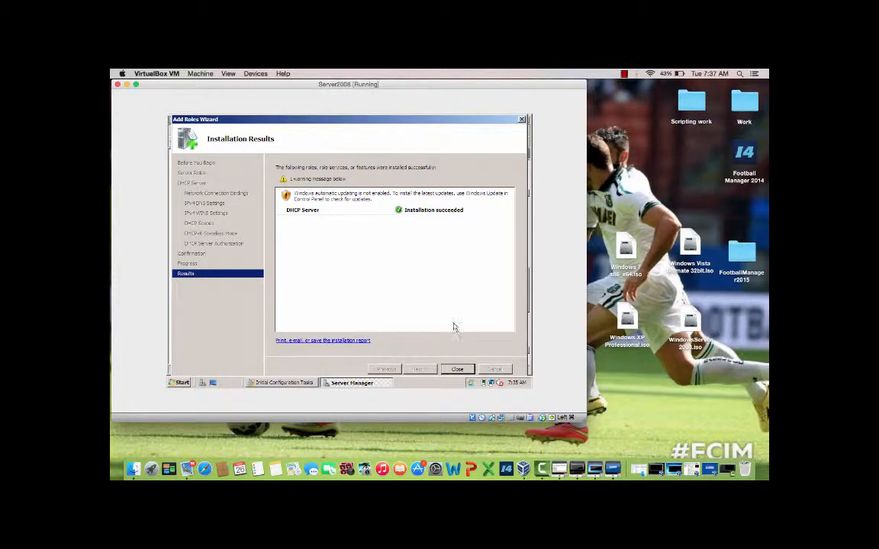
click(457, 370)
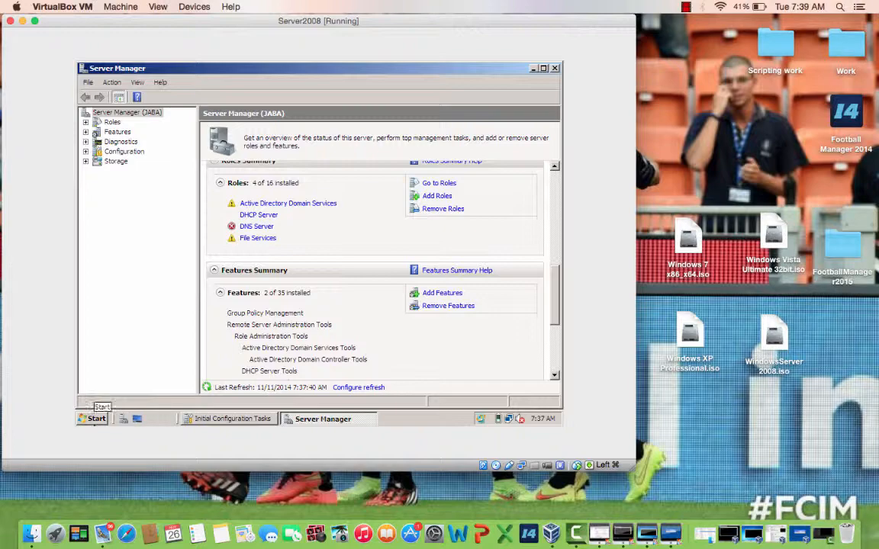
Open the DHCP administrative console and expand the jaba.jabari.com server down to its IPv4 contents.
click(85, 420)
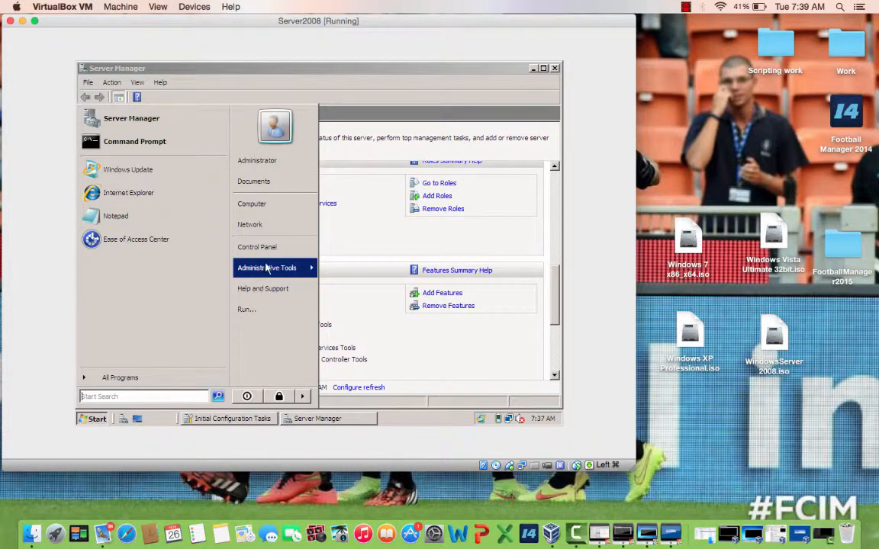
mouse_move(265, 267)
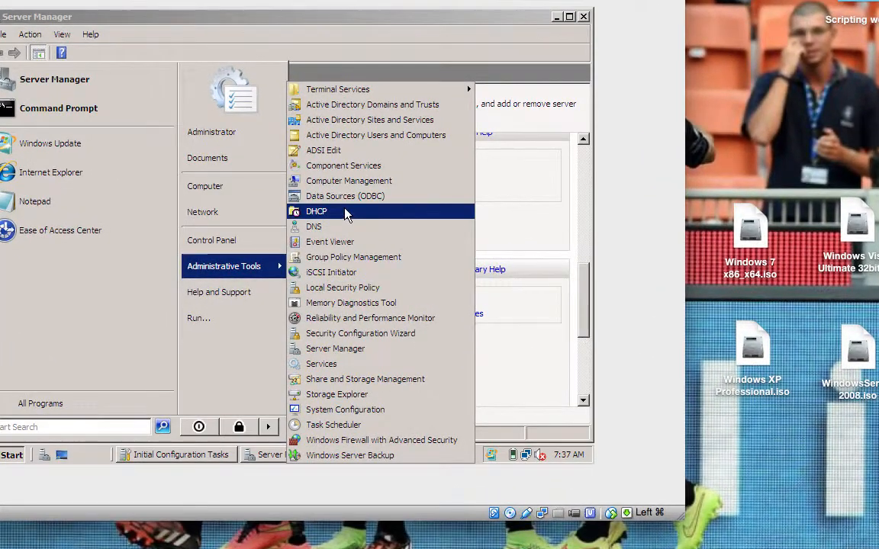
click(345, 212)
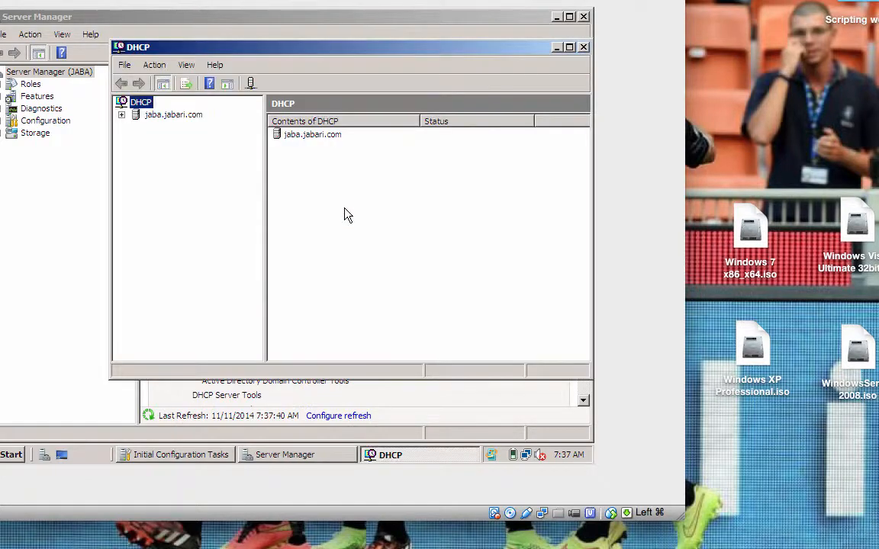
click(121, 115)
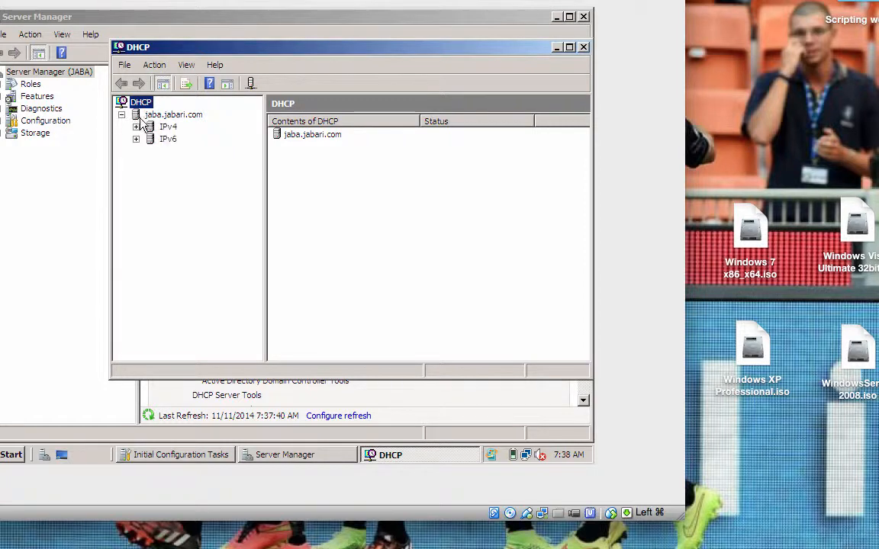
click(136, 127)
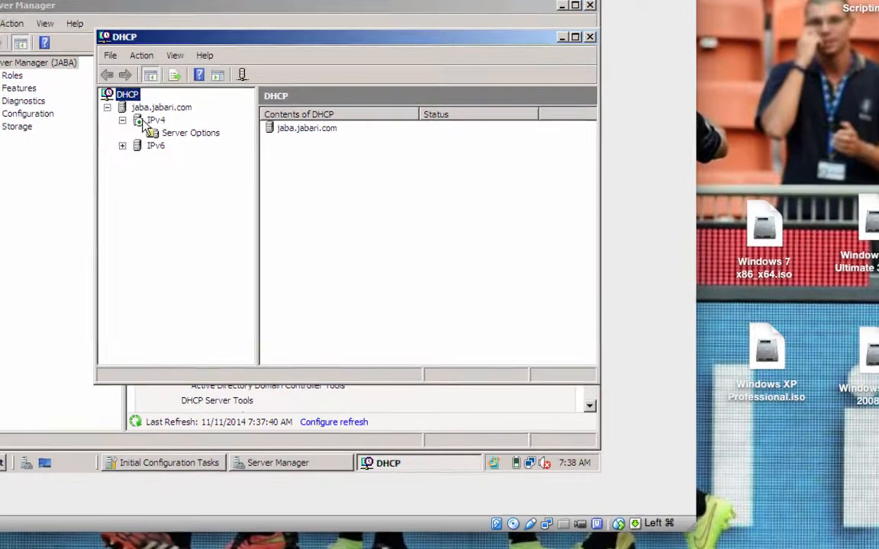
Start a new IPv4 scope and identify it with the text Clients handout.
right_click(156, 128)
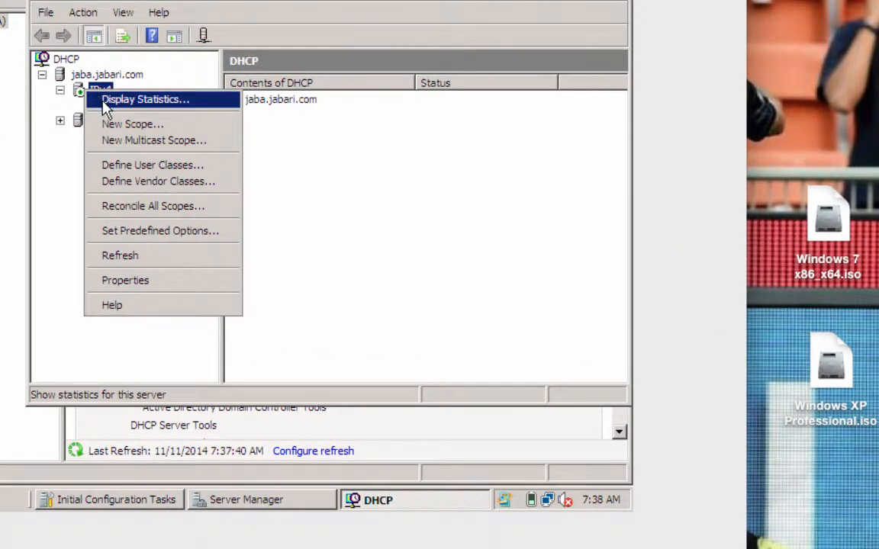
click(114, 129)
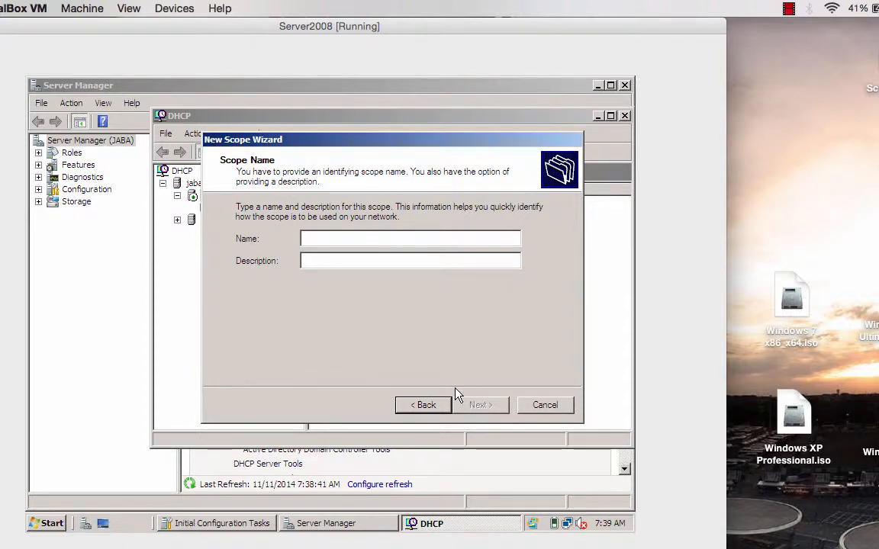
text(Clien)
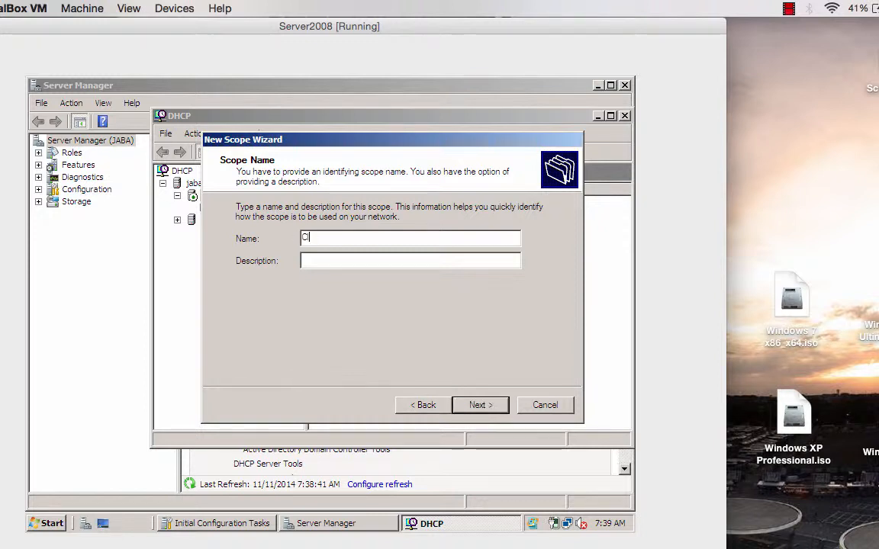
text(ts)
text(handou)
text(t)
click(479, 406)
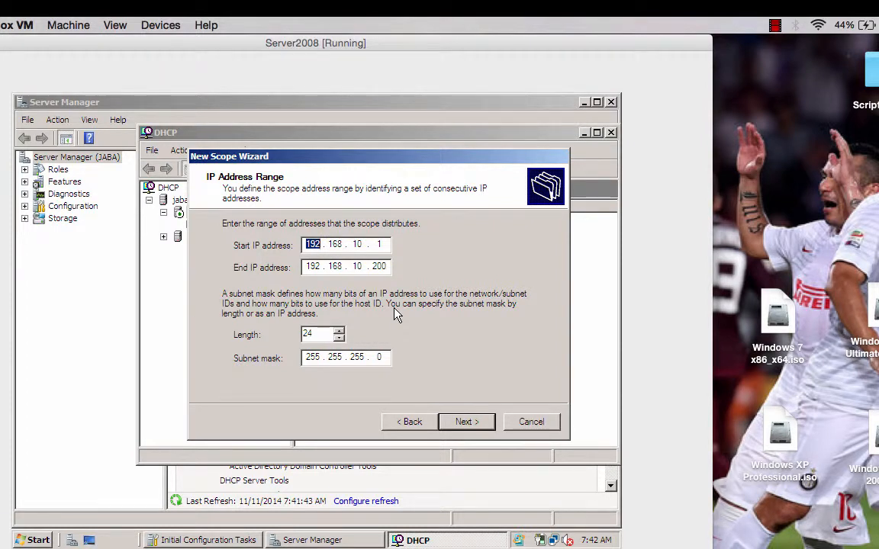
Accept the scope range 192.168.10.1 to 192.168.10.200 with mask length 24, and exclude 192.168.10.1 to 192.168.10.10.
click(464, 424)
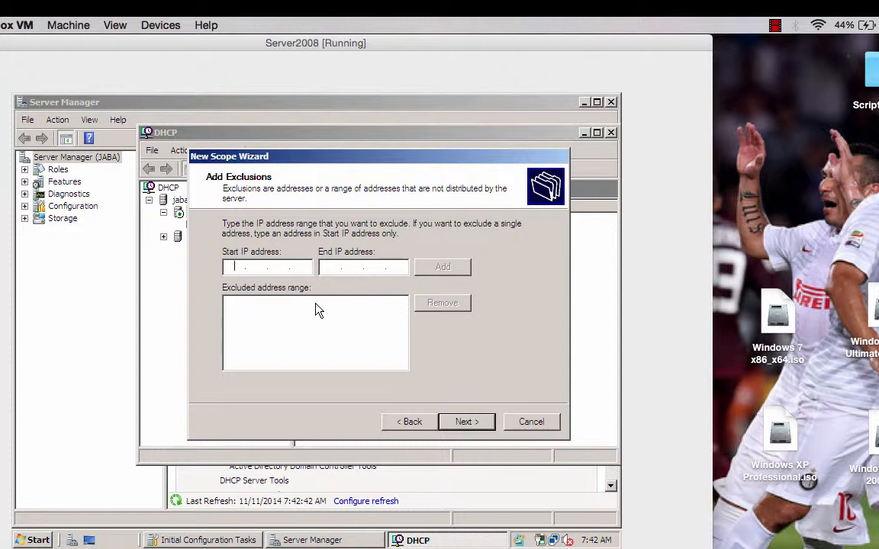
text(192.168.10.1)
key(Tab)
text(192 . )
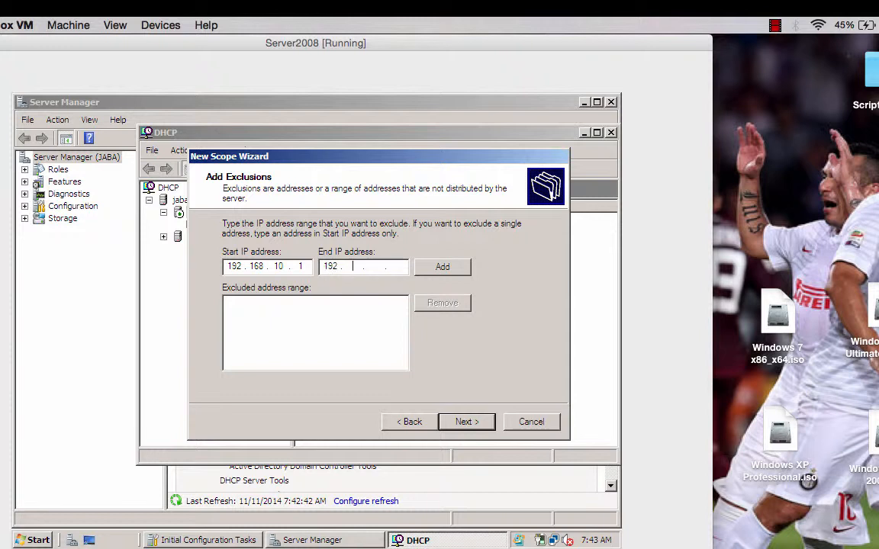
text(168 . 10 . 10)
click(455, 267)
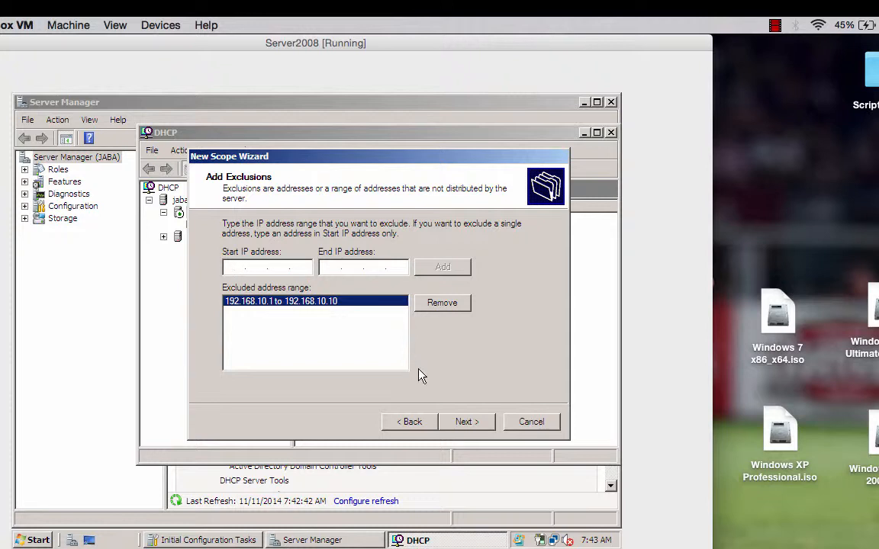
click(479, 422)
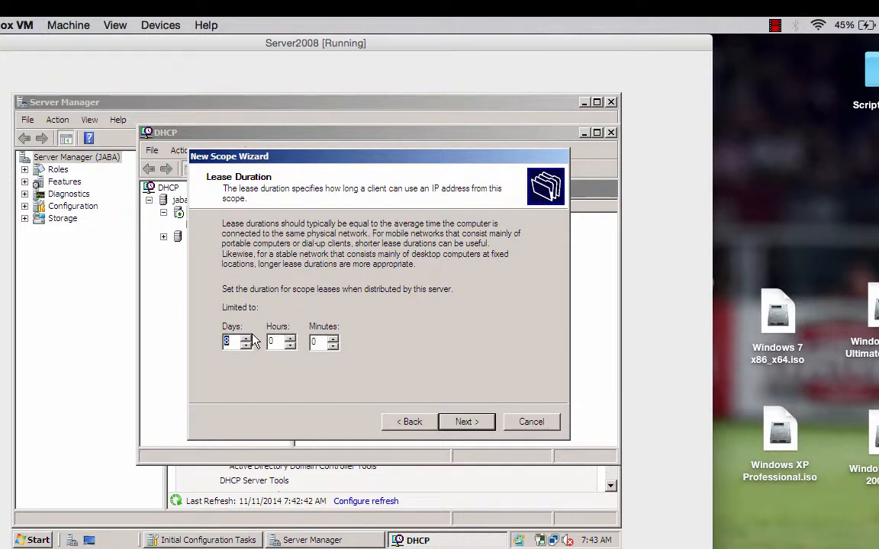
Set the scope's lease duration to 0 days, 0 hours and 2 minutes.
text(0)
click(331, 338)
click(333, 338)
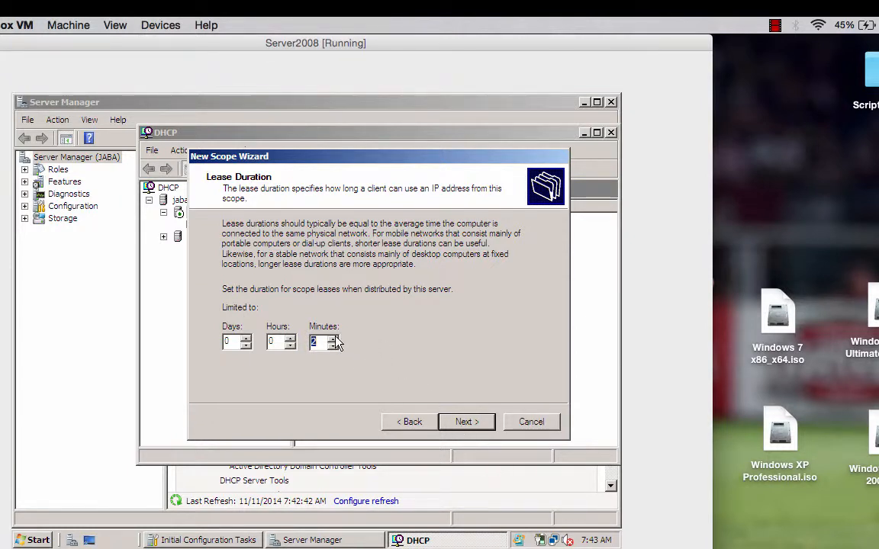
Choose to configure the scope's DHCP options now and add 192.168.10.1 as the router (default gateway).
click(480, 422)
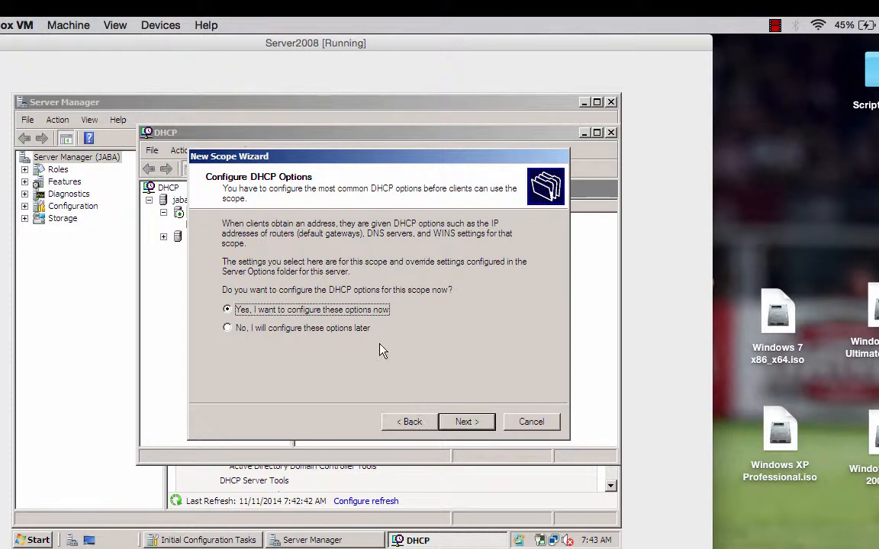
click(467, 422)
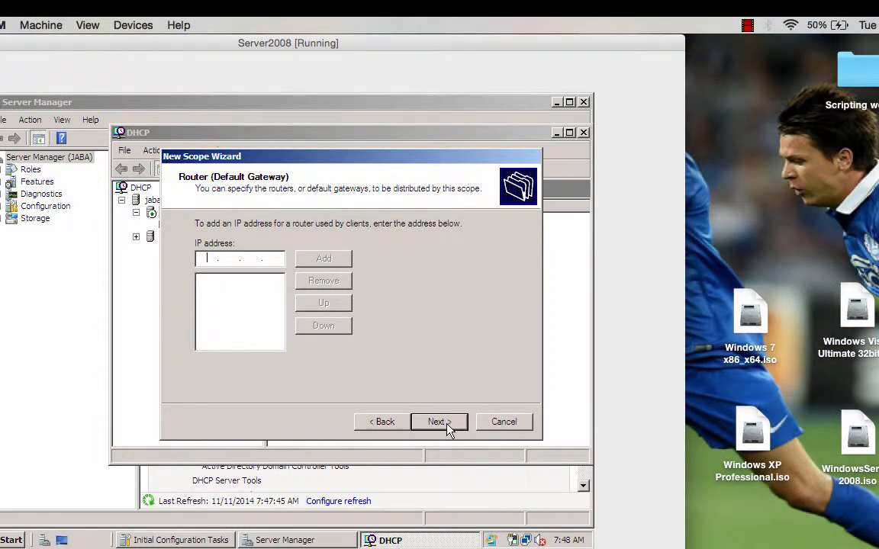
text(192 . 168 . 10 . 1)
click(331, 263)
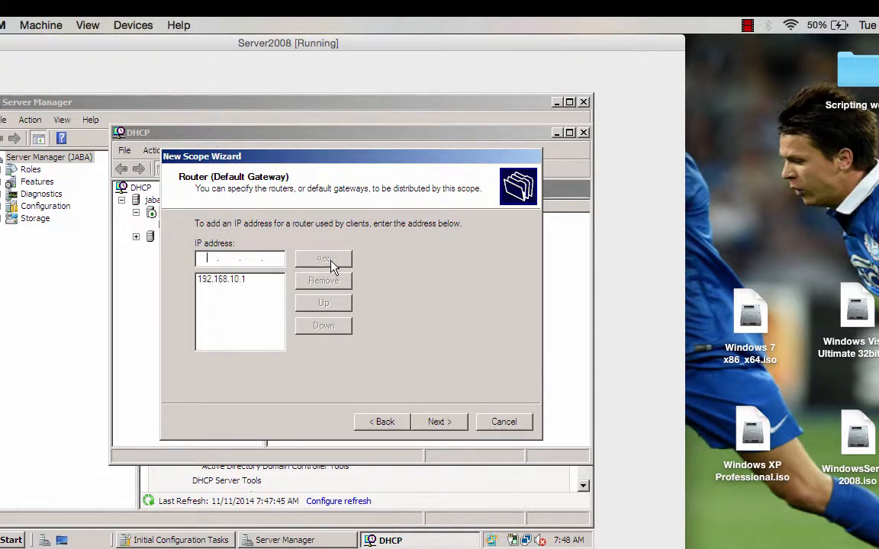
click(440, 427)
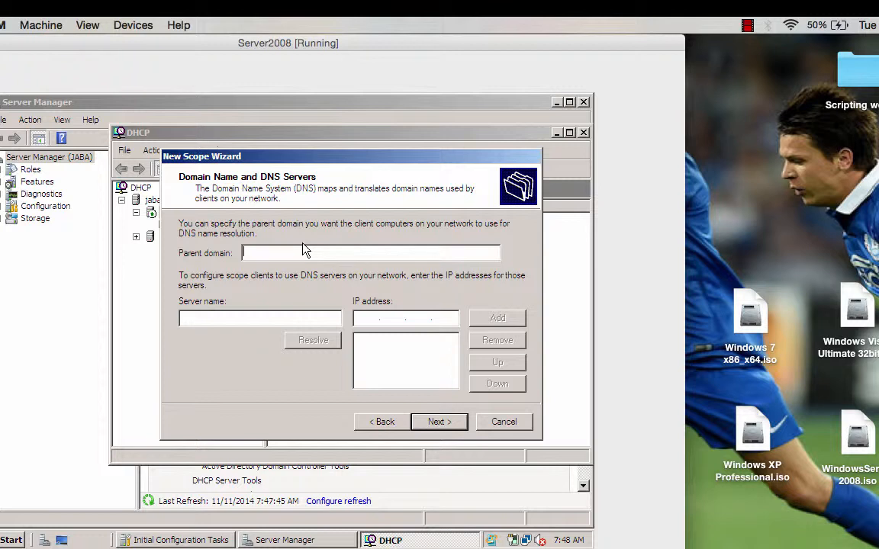
Set the parent domain to jabari.com, resolve the DNS server name jabari.com and add the resolved address 192.168.10.1.
text(jabari.com)
click(191, 320)
text(jabari.com)
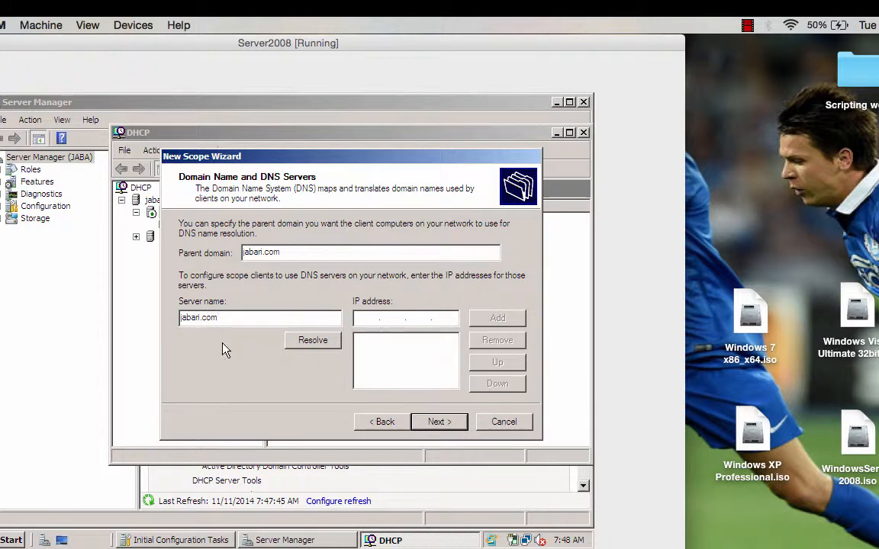
click(310, 345)
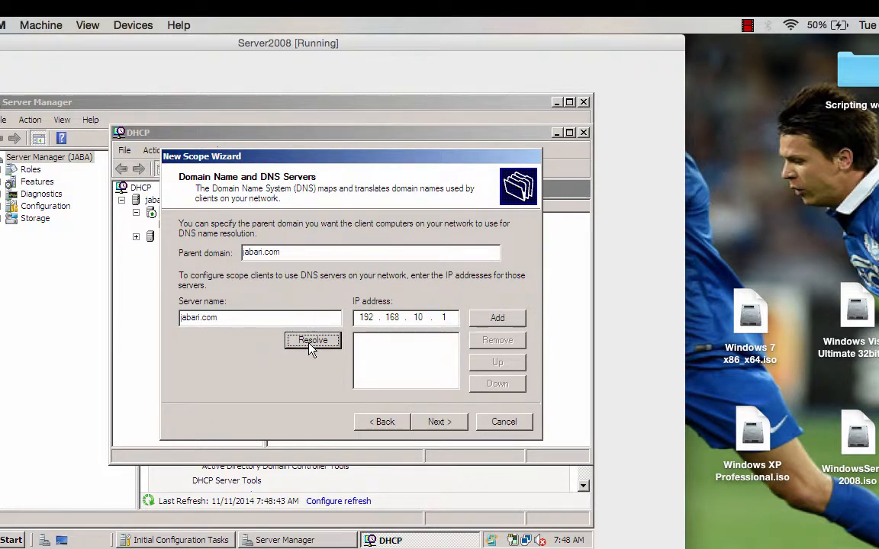
click(500, 320)
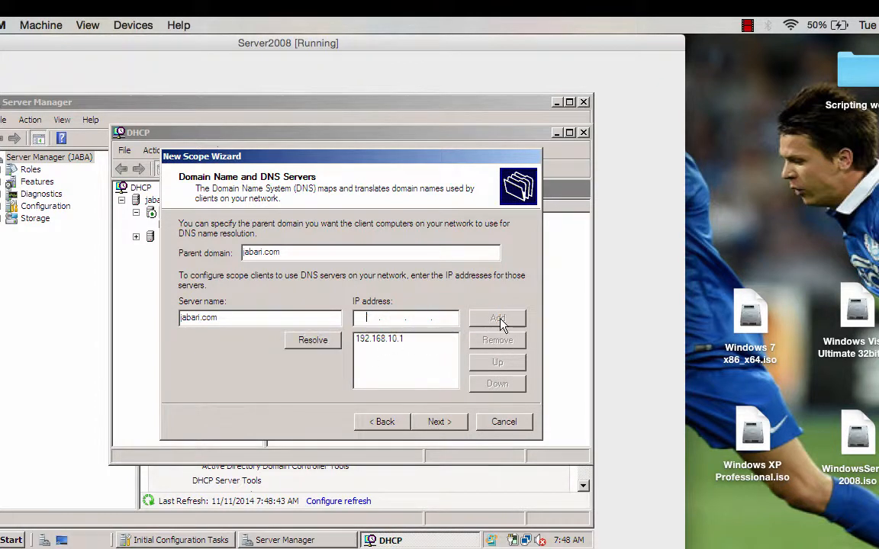
click(443, 422)
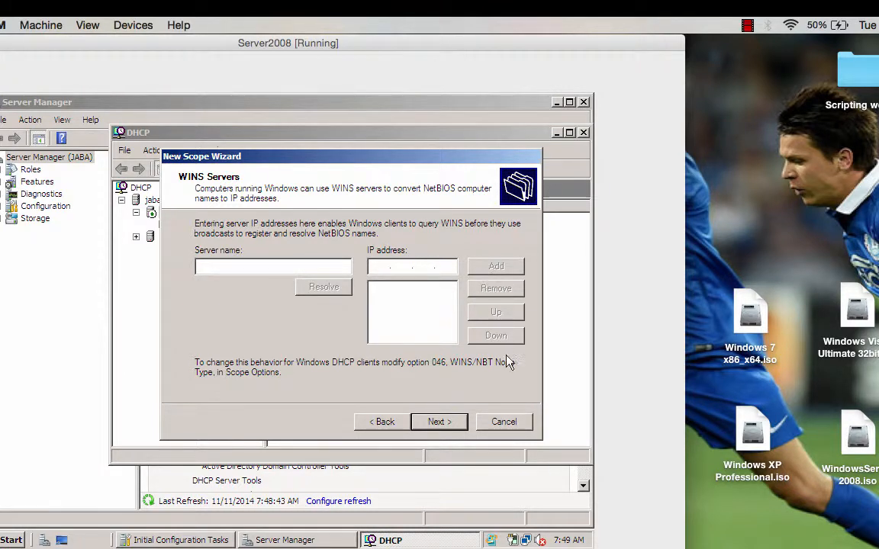
Leave the WINS server settings empty, choose to activate the scope now and finish the New Scope Wizard.
click(453, 423)
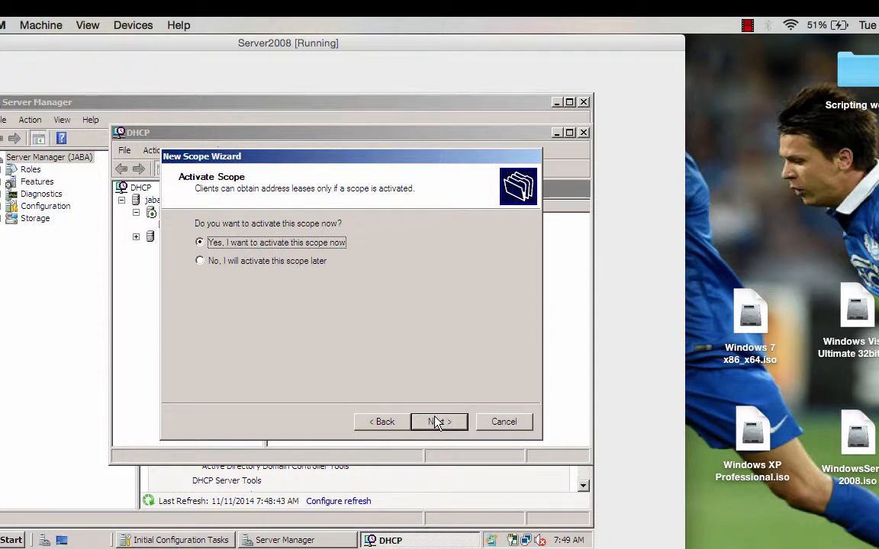
click(436, 424)
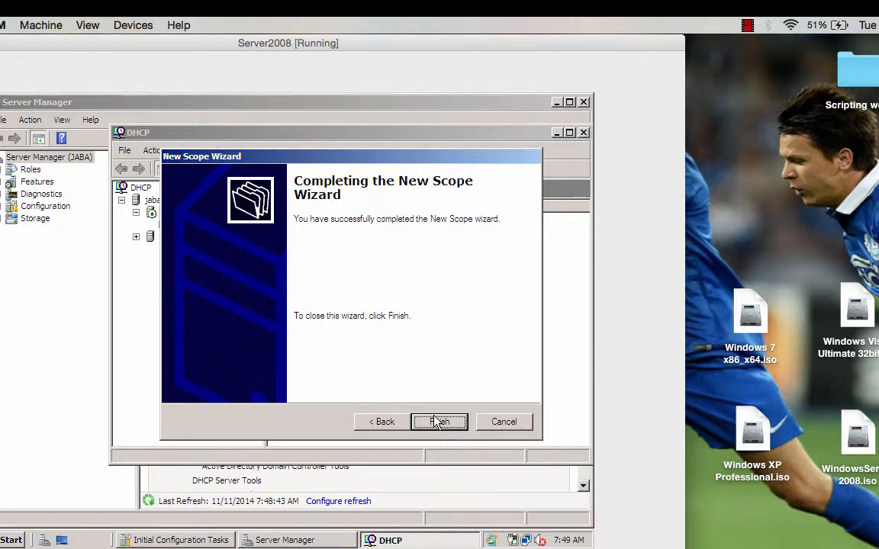
click(439, 422)
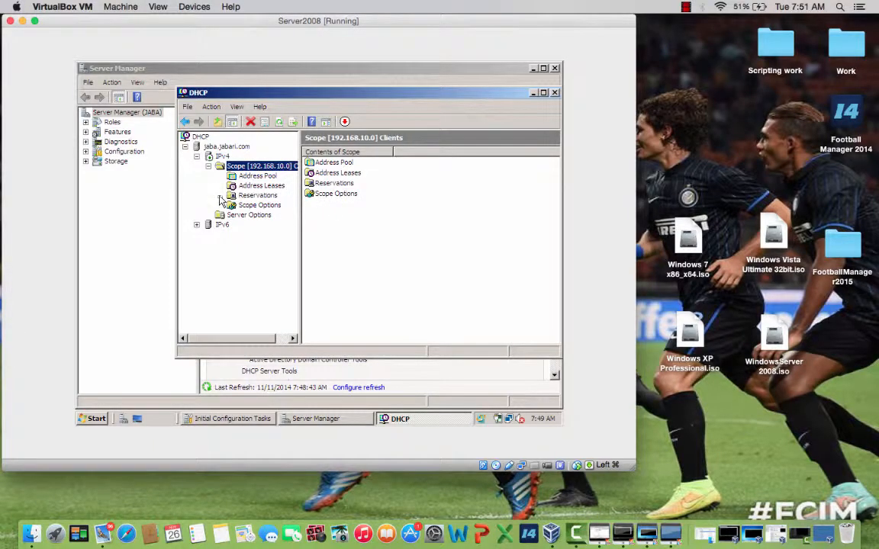
Start a new reservation in the IPv4 scope, naming it vista with the IP address 192.168.10.21.
click(220, 196)
click(257, 196)
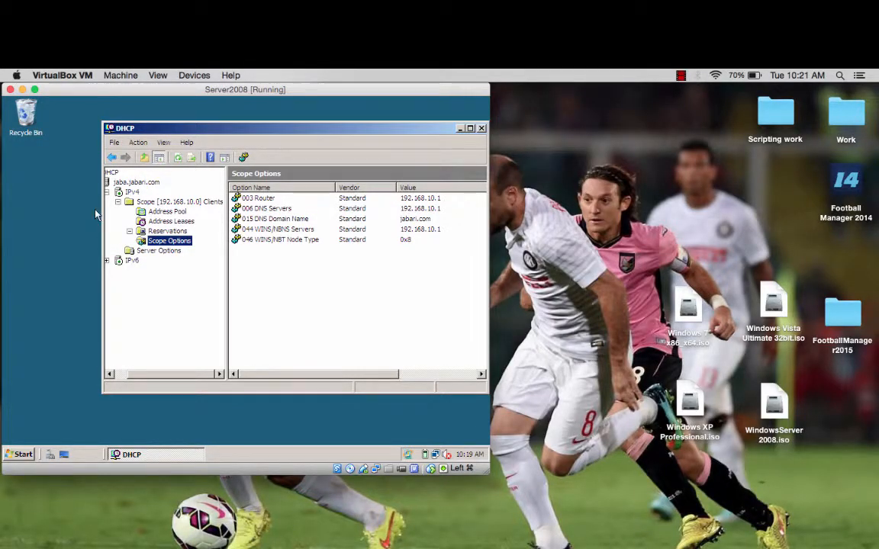
right_click(166, 237)
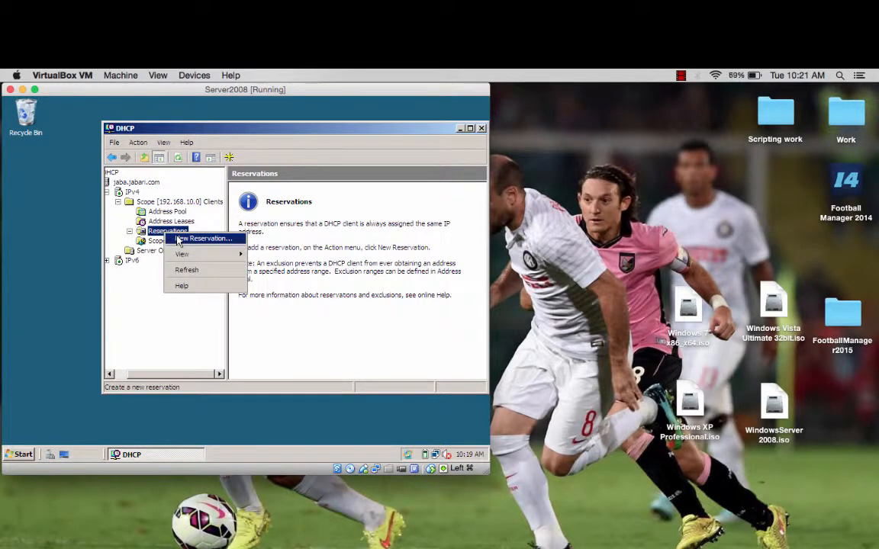
click(177, 239)
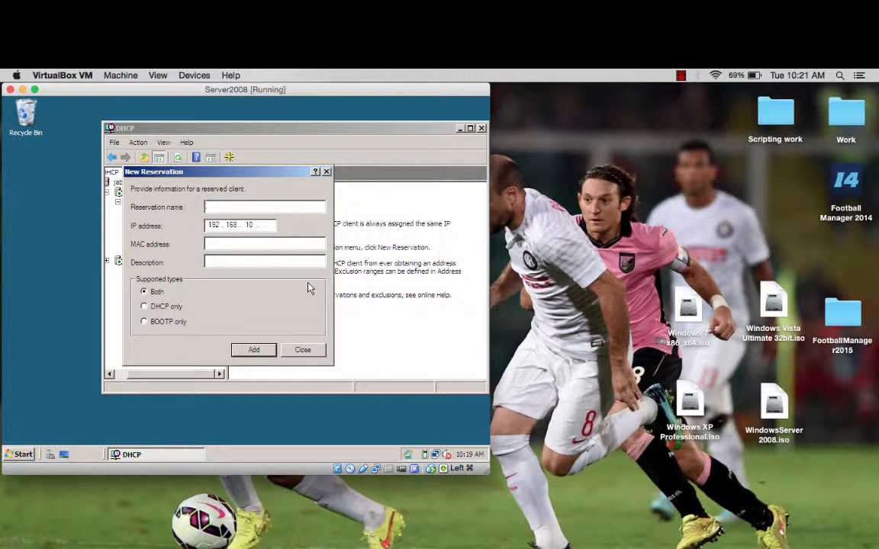
text(vista)
key(Tab)
click(267, 224)
text(21)
Switch to the WindowsVista virtual machine and run ipconfig /all to look up the network adapter's physical address.
click(780, 544)
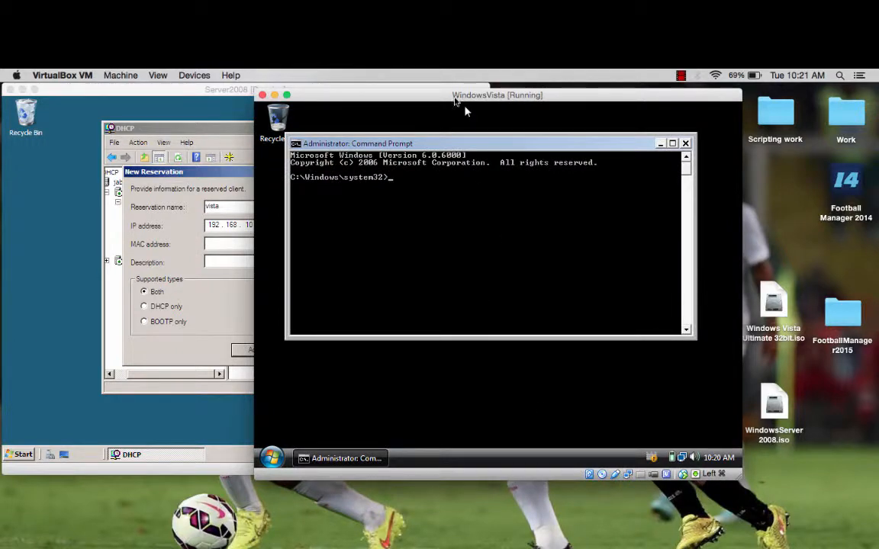
drag(455, 97, 586, 96)
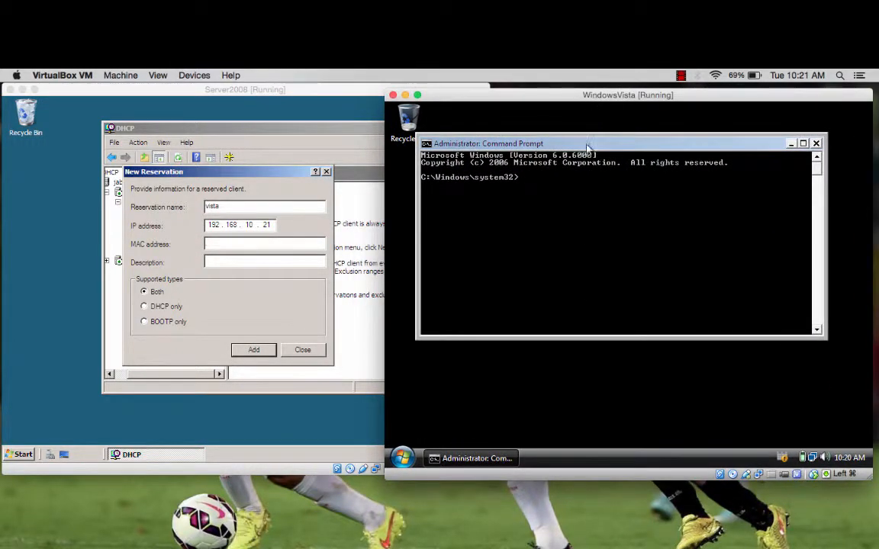
drag(521, 92, 575, 88)
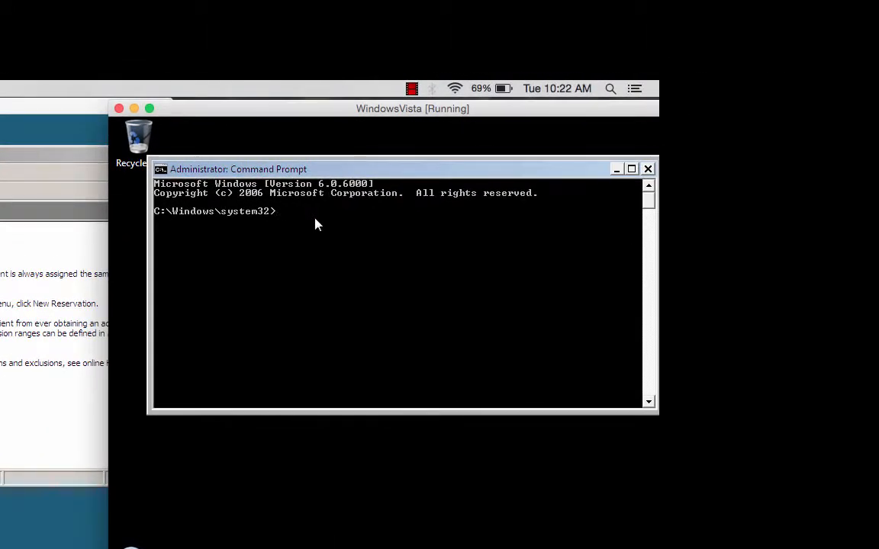
text(ipconfig /all)
key(Return)
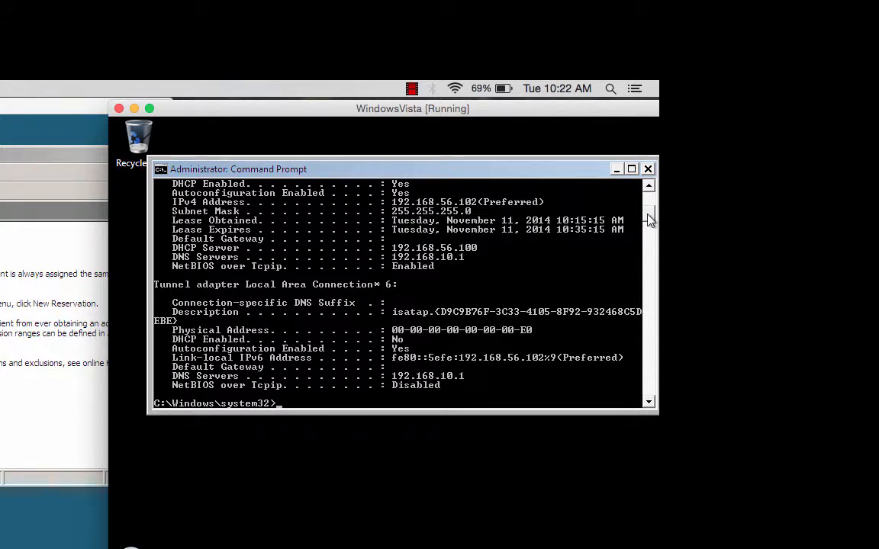
scroll(649, 210, up, 6)
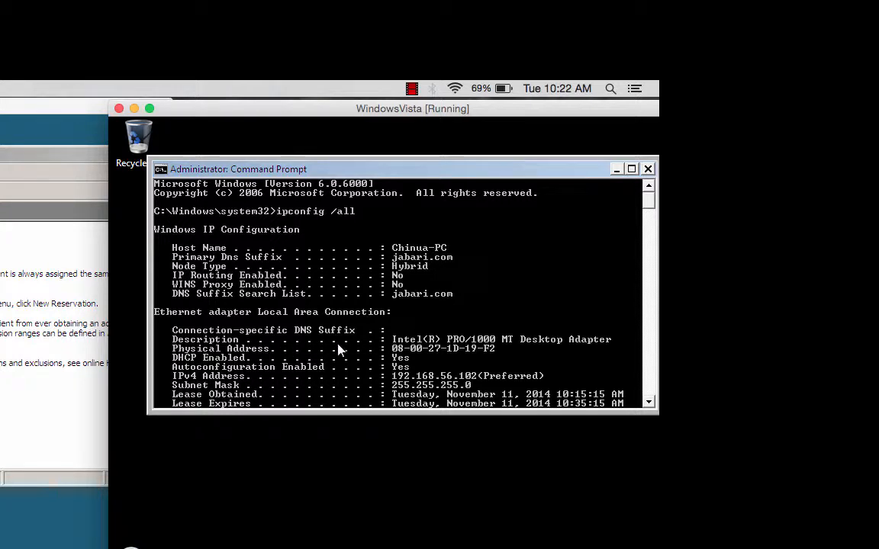
Release the Vista client's current IP address with ipconfig /release in its Command Prompt.
click(113, 276)
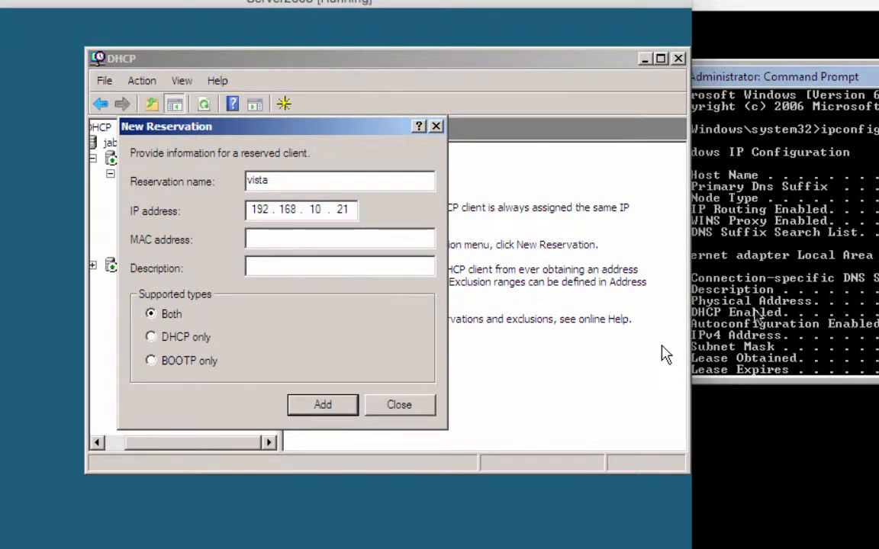
click(794, 320)
scroll(793, 320, down, 4)
scroll(793, 320, down, 3)
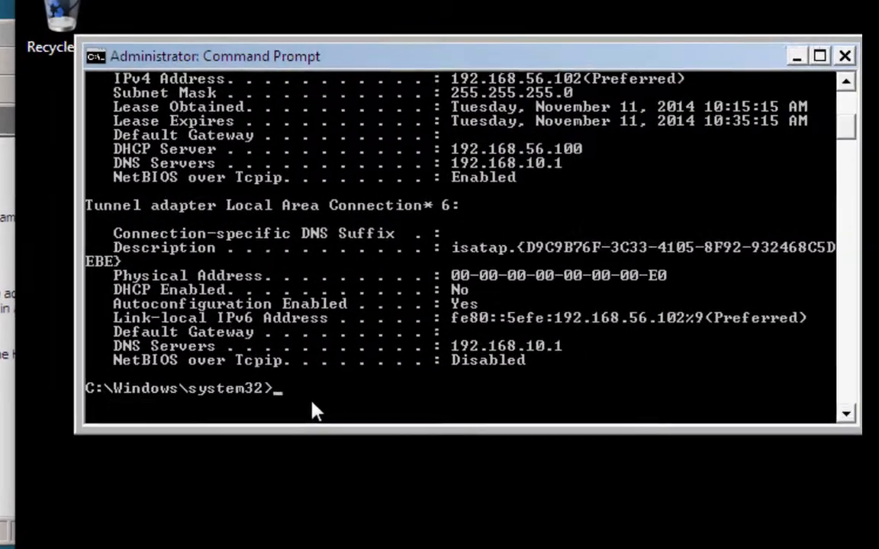
text(ipconfi)
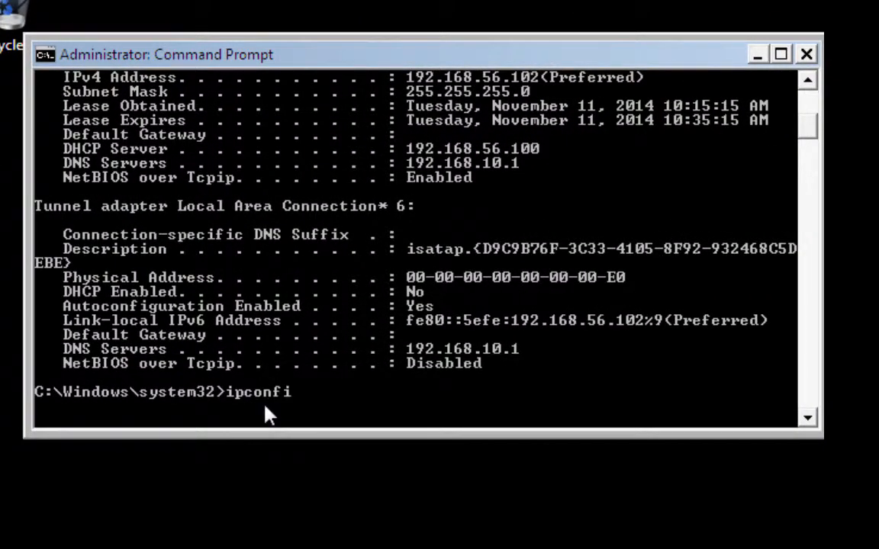
text(g /release)
key(Return)
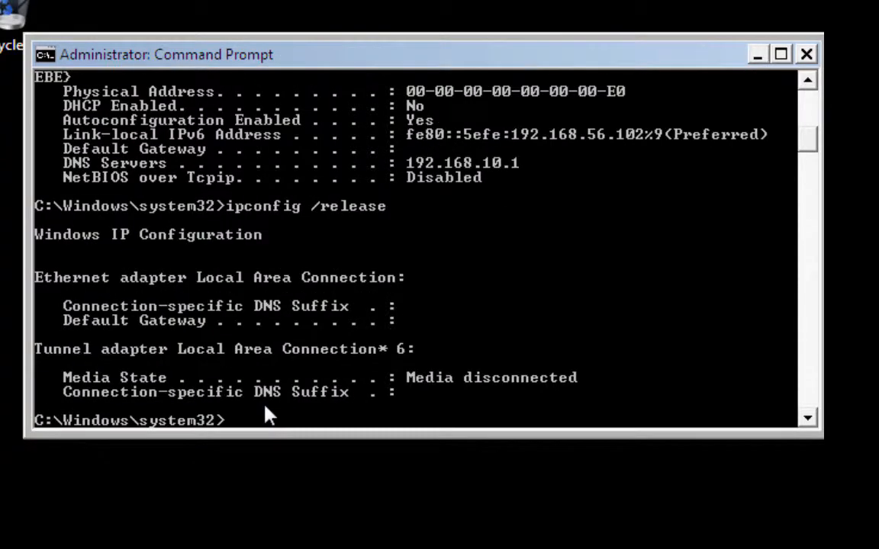
Request a fresh IP lease for the Vista client with ipconfig /renew.
text(ipconfig /rene)
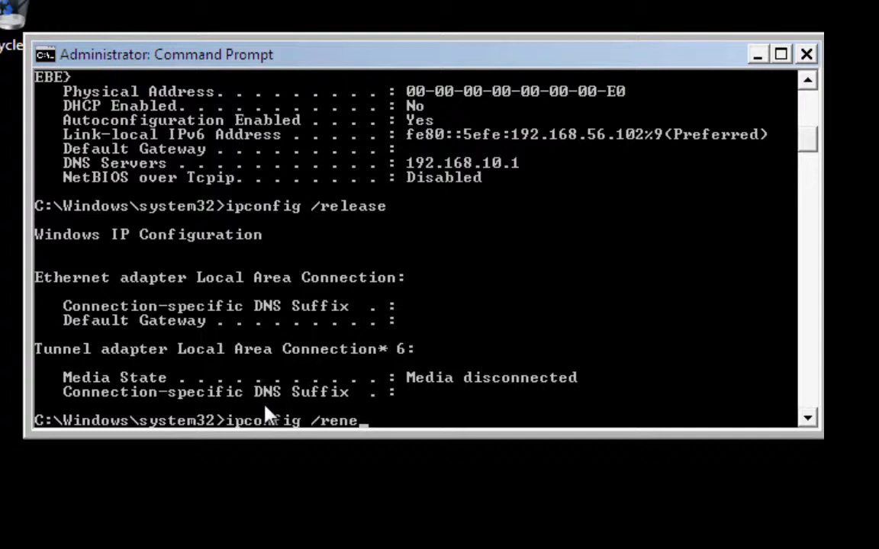
text(w)
key(Return)
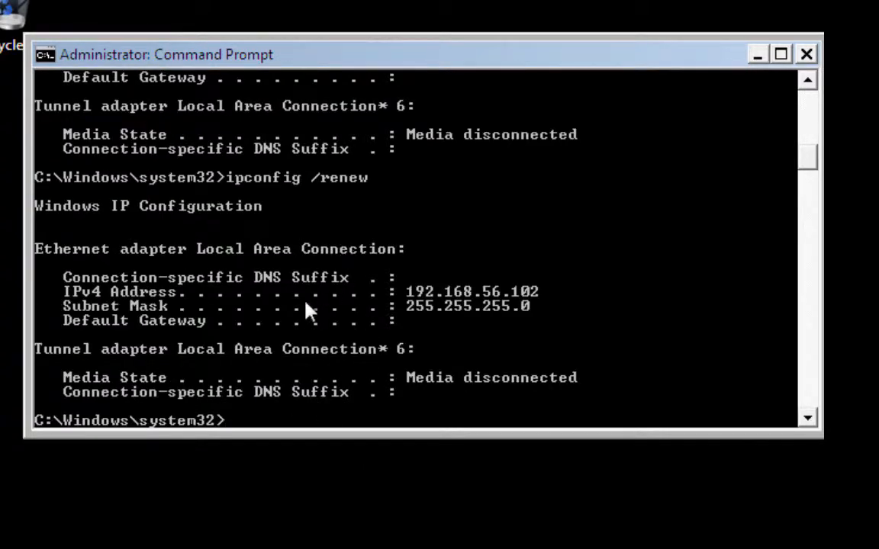
Find the Ethernet adapter's physical address in the earlier ipconfig /all output for the reservation's MAC address.
click(387, 3)
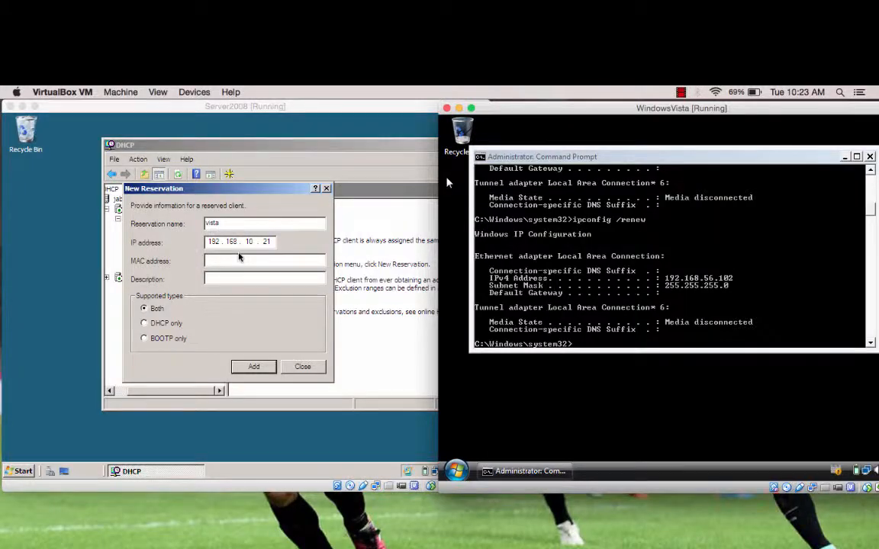
click(872, 198)
drag(872, 198, 870, 187)
scroll(671, 251, down, 1)
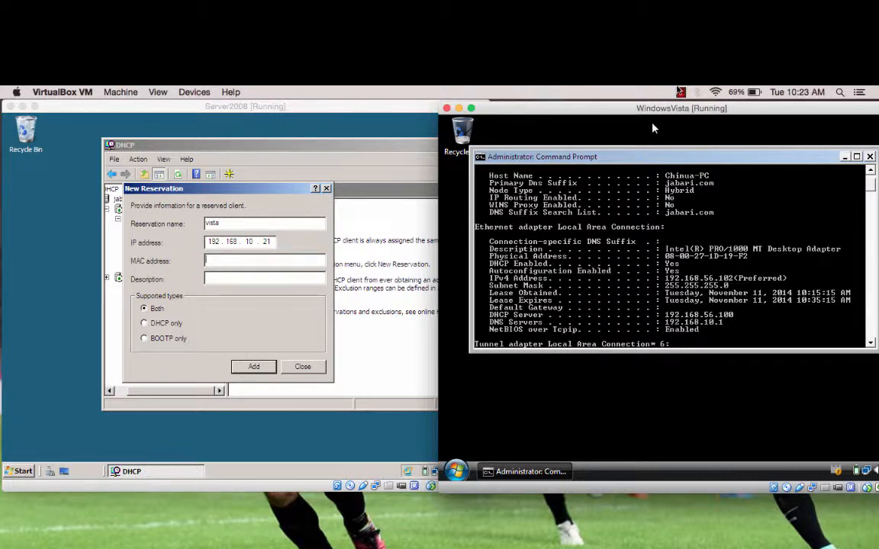
click(680, 92)
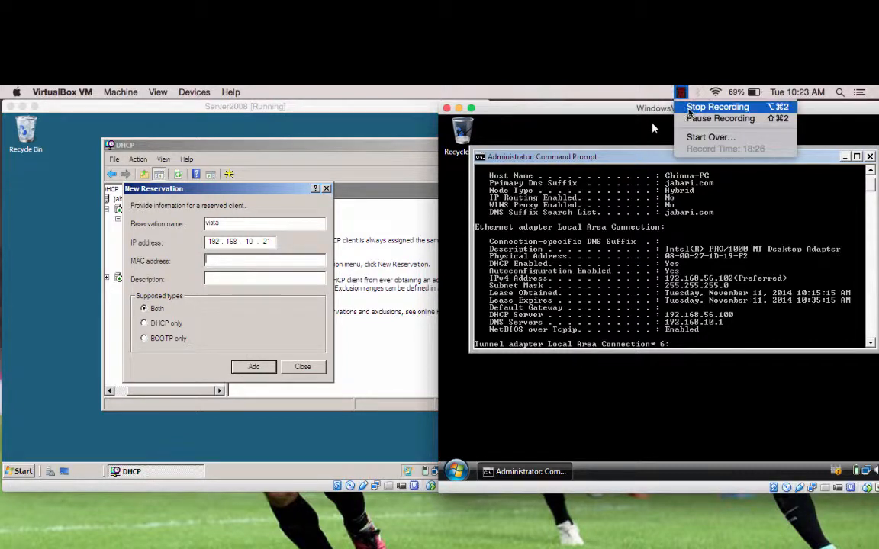